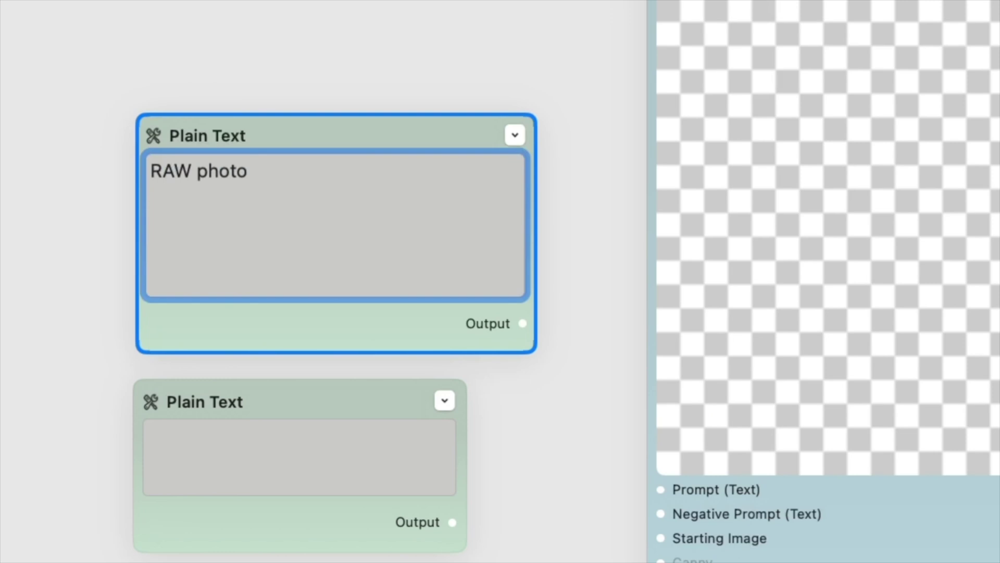
- Enter the prompt "RAW photo of an Astronaut in the middle of the jungle, portrait photograph, bright vibrant colors, intense tropical heat, detailed, 8k 35mm"
type("ngle, portrait photograph, bright vibran")
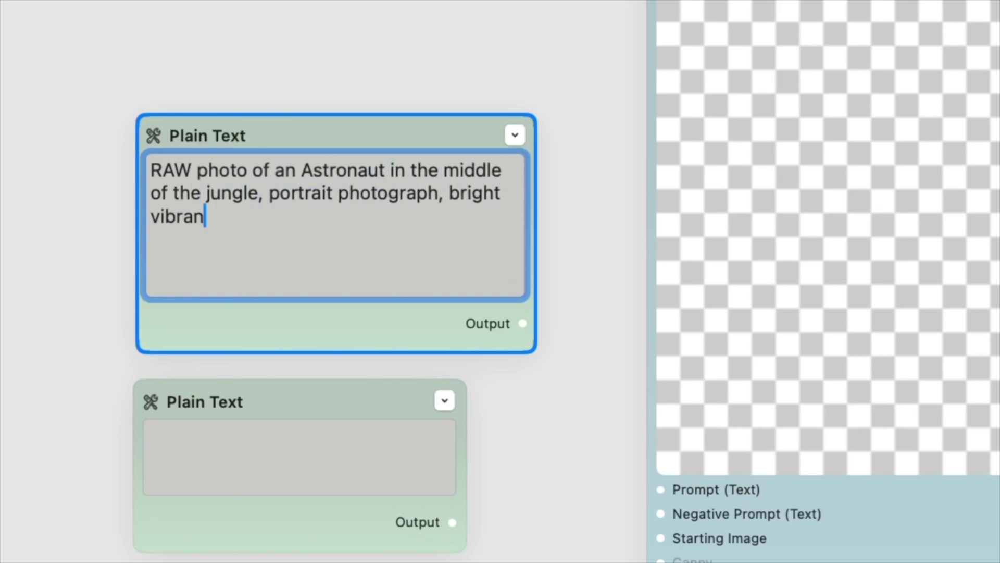
type("t colors, intense tropical heat, detailed, 8k 35mm")
- Enter "ugly, deformed, cartoon" in the second text node and connect the two nodes to Prompt and Negative Prompt respectively
left_click(299, 457)
type("ugly, deformed, cartoon")
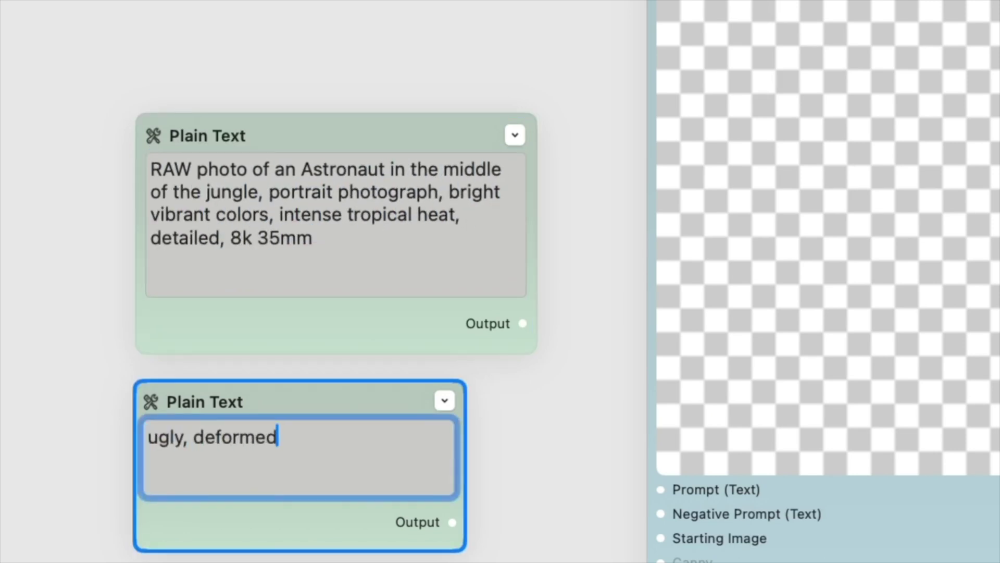
left_click_drag(523, 323, 660, 490)
left_click_drag(453, 522, 660, 514)
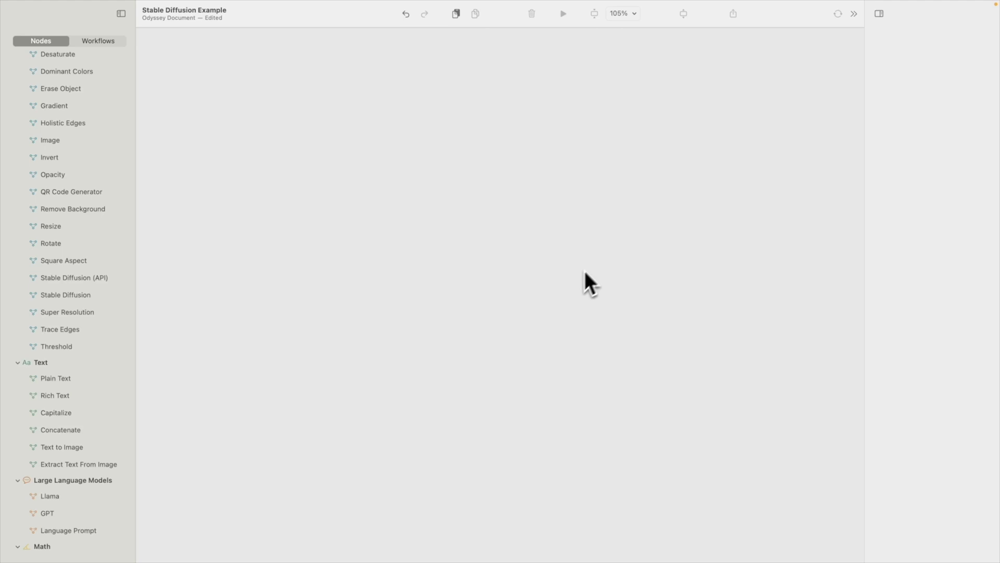
- Add a Stable Diffusion (API) node to the empty canvas and enlarge it
left_click_drag(75, 297, 615, 245)
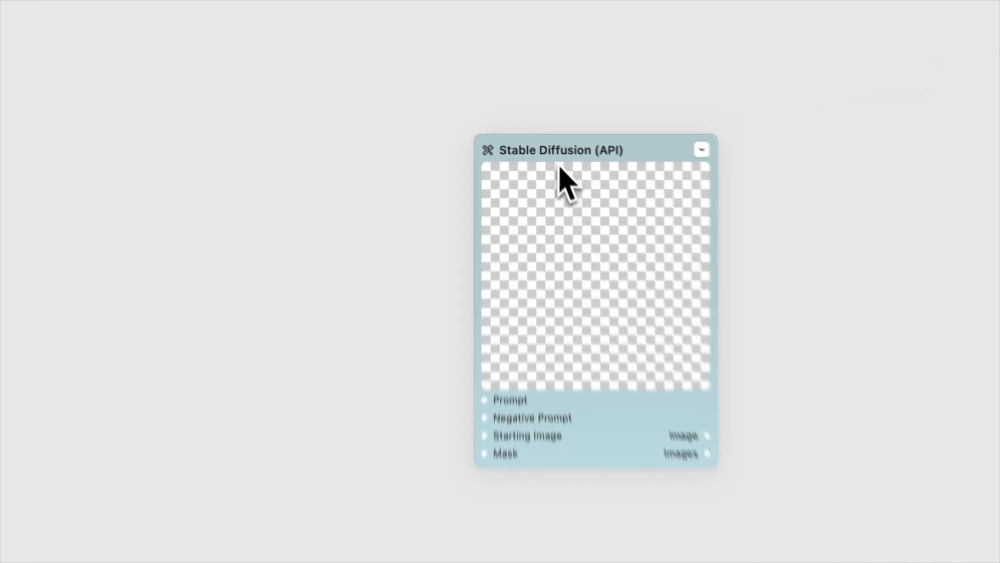
left_click(576, 170)
left_click_drag(750, 510, 853, 559)
left_click_drag(678, 336, 693, 365)
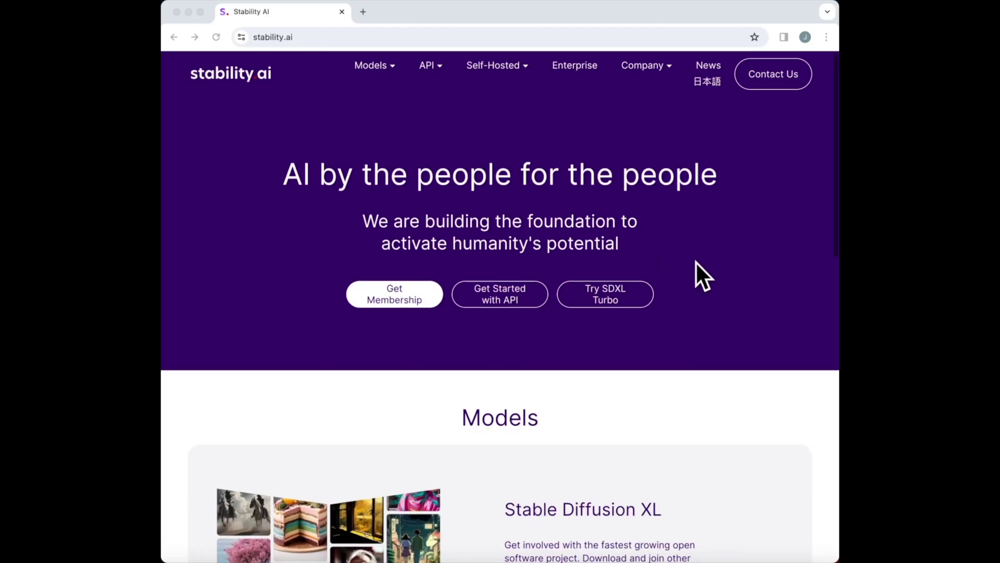
scroll(695, 262, "down", 10)
scroll(695, 261, "down", 5)
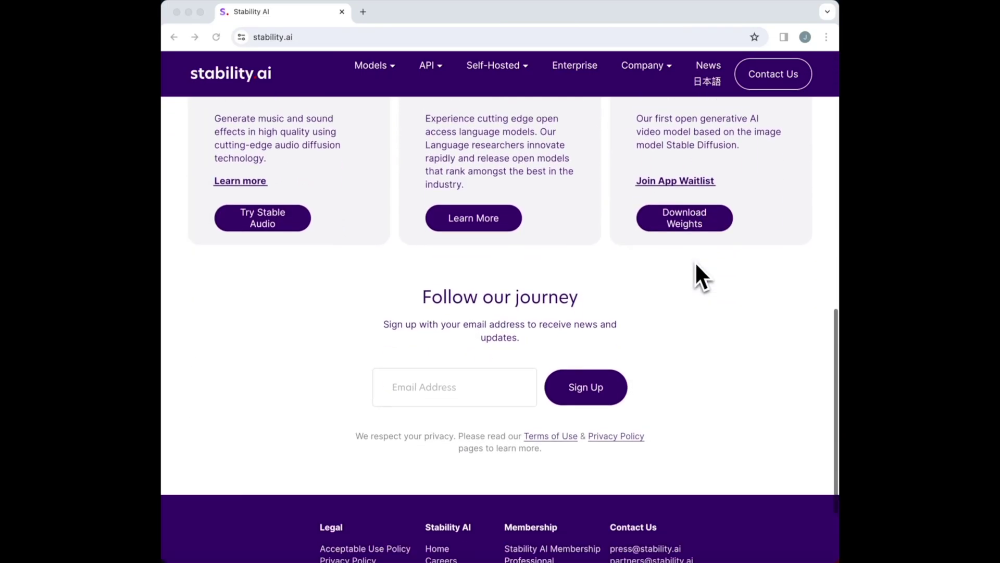
scroll(695, 261, "up", 5)
scroll(695, 261, "up", 10)
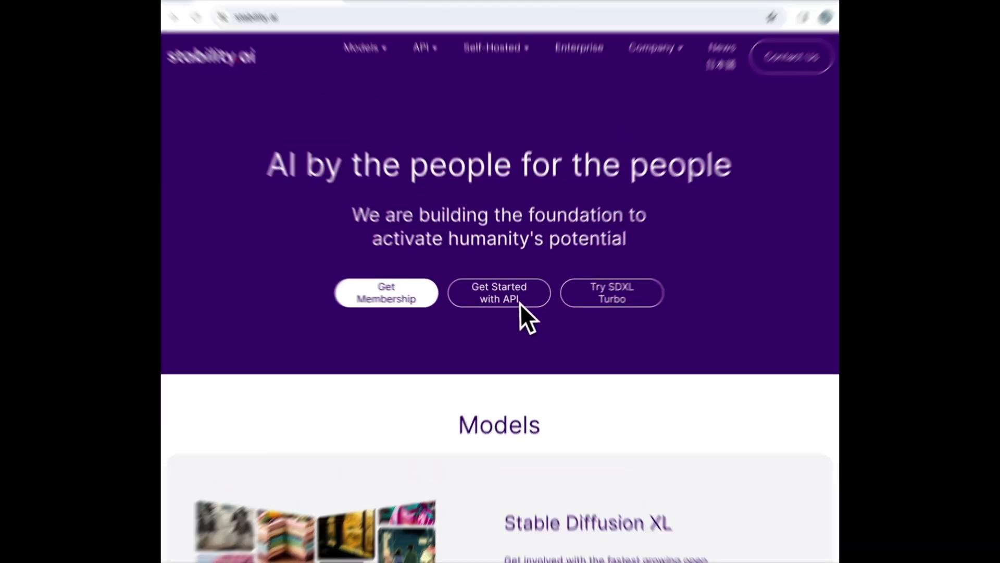
left_click(515, 300)
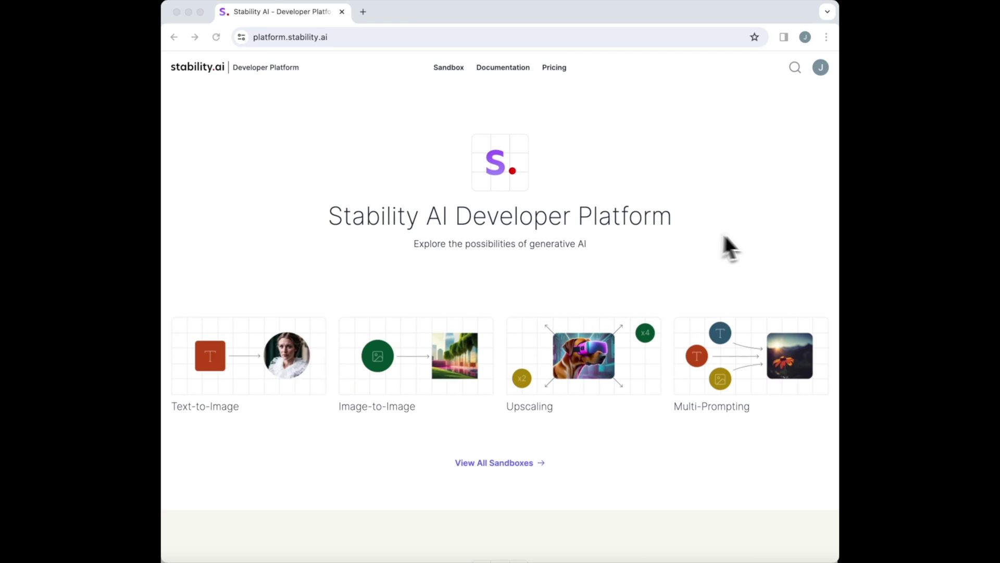
left_click(821, 68)
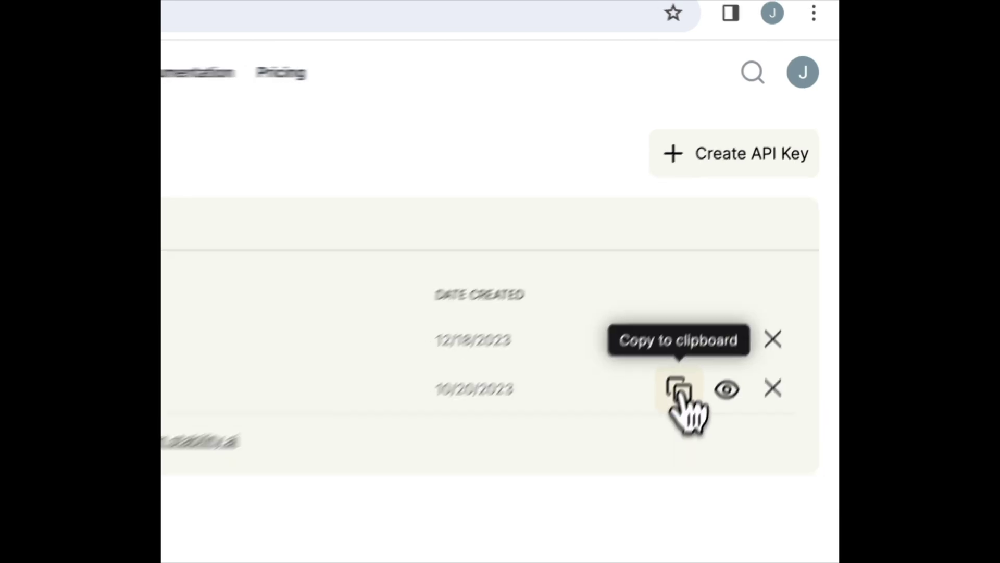
left_click(679, 390)
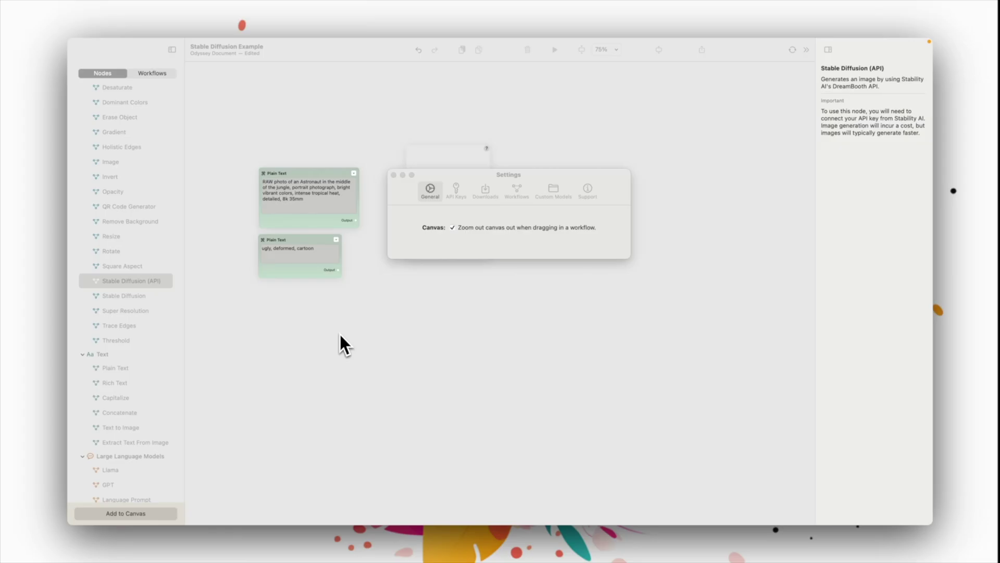
scroll(339, 335, "down", 1)
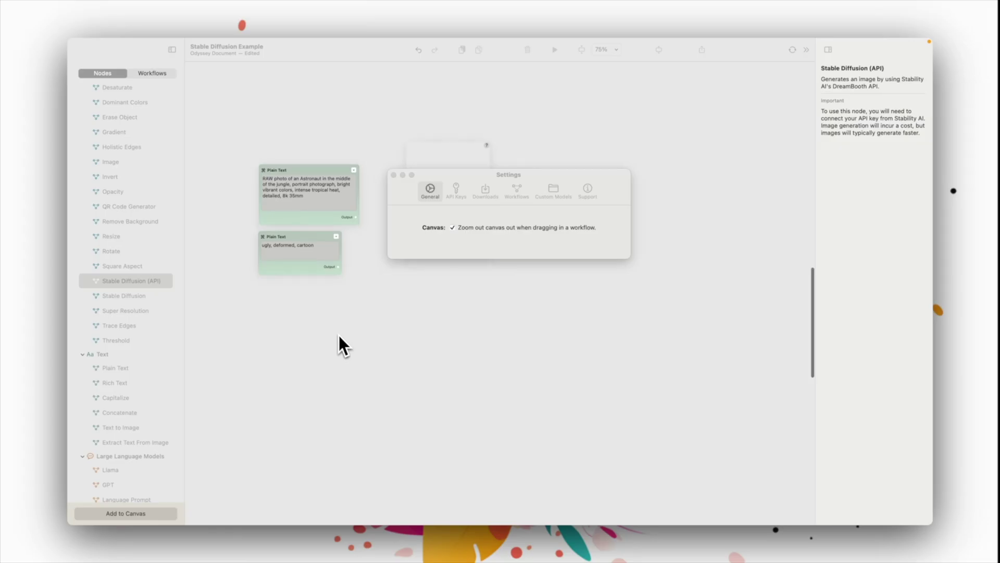
- Switch to Odyssey's settings and add a new service entry to the API keys
left_click(457, 189)
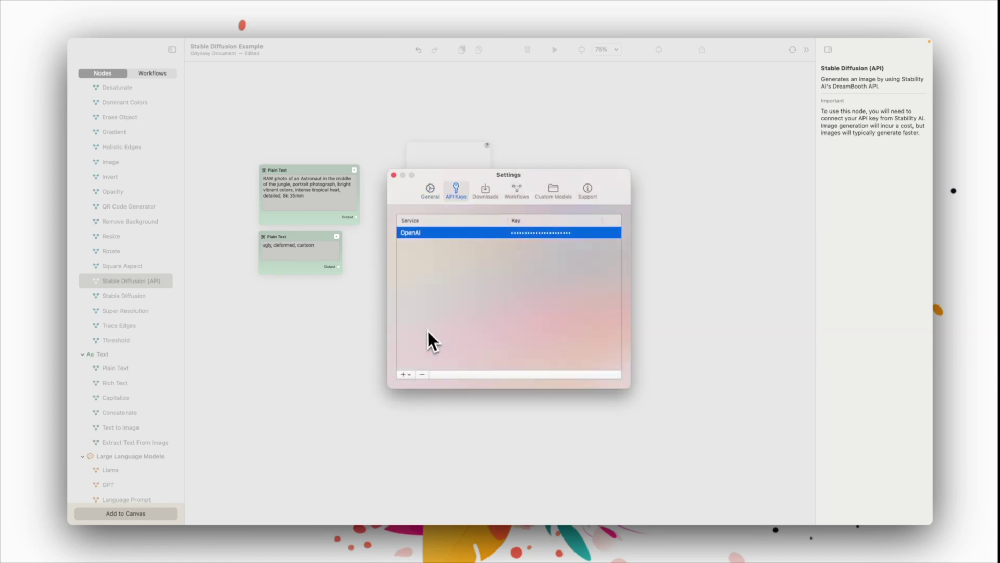
left_click(410, 375)
left_click(423, 397)
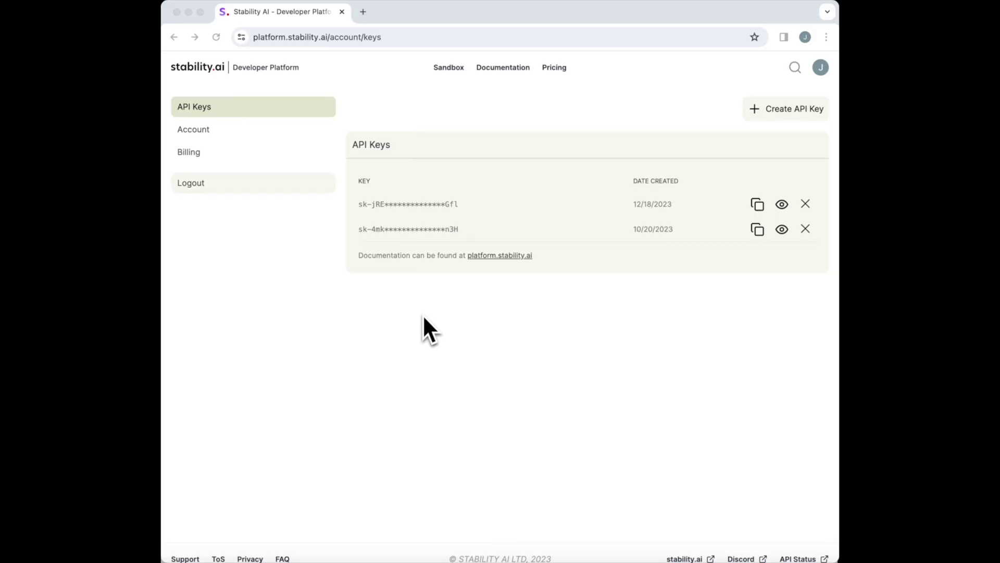
- Back in the browser, open the Stability AI billing page and start a $10 credit purchase
left_click(255, 156)
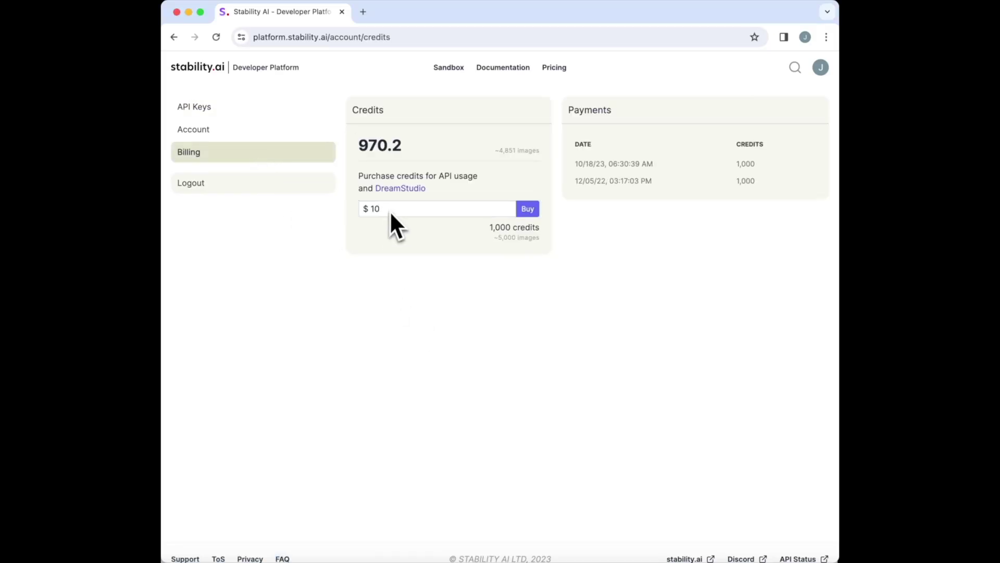
left_click(528, 209)
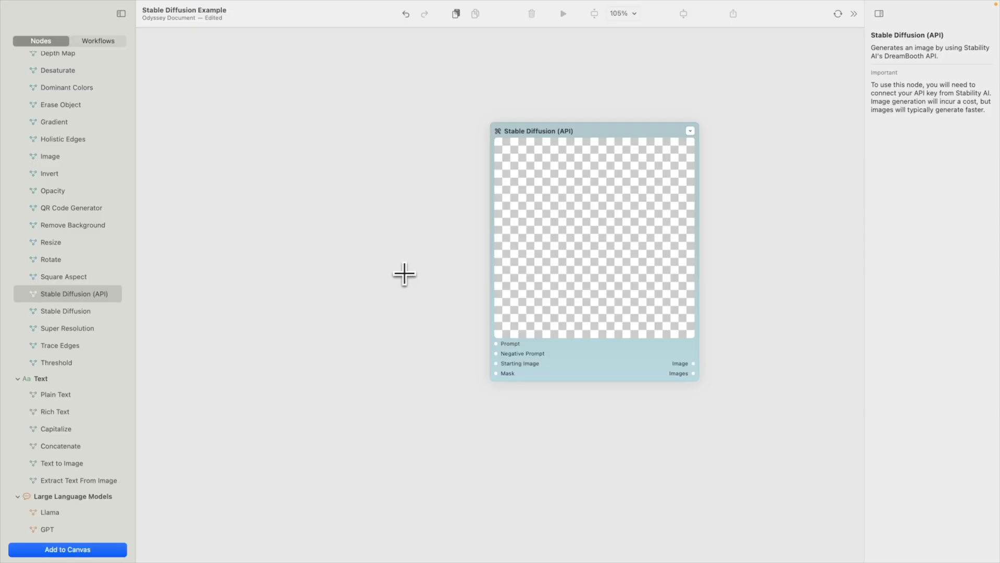
- In Odyssey, paste the astronaut jungle prompt into the Plain Text node and connect it to the Stable Diffusion (API) node's Prompt input
key("super+v")
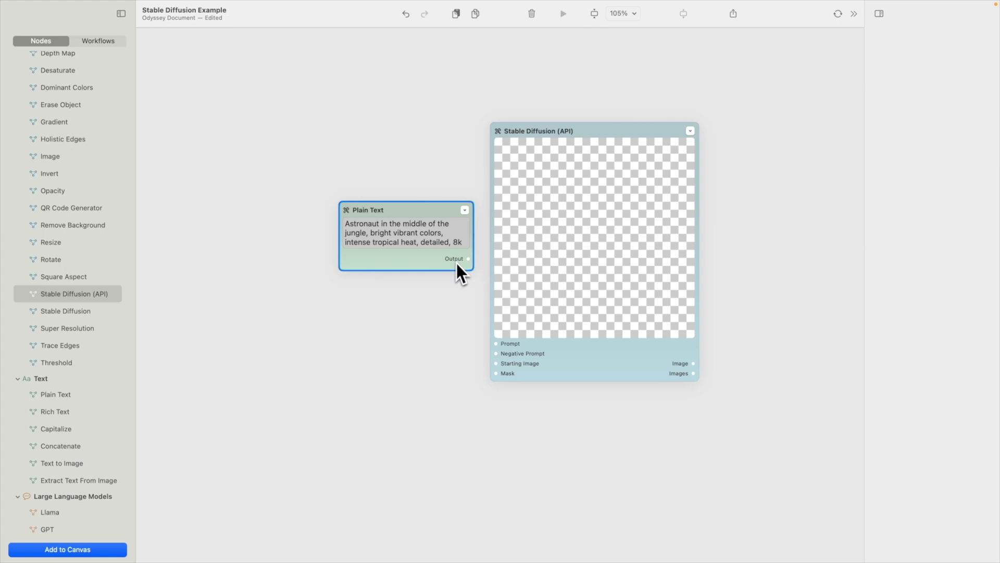
left_click_drag(468, 259, 491, 344)
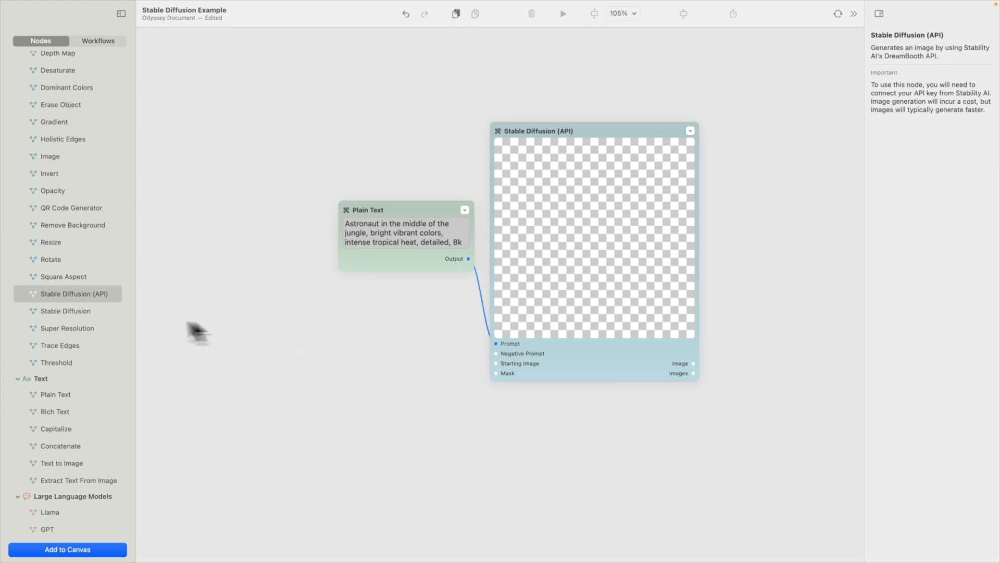
- Add a second Plain Text node containing "ugly, deformed, cartoon" and connect its output to Negative Prompt
left_click_drag(61, 394, 355, 318)
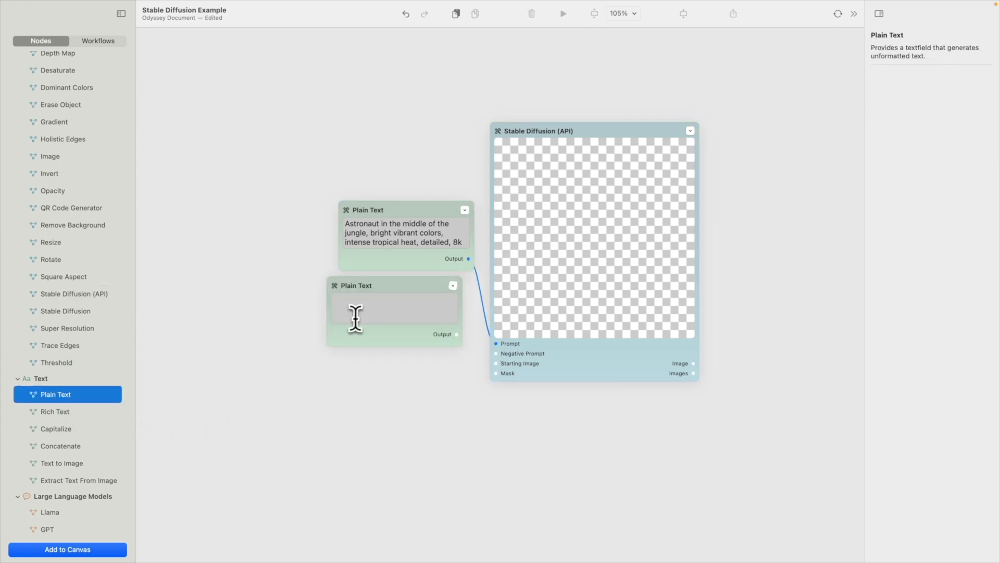
left_click(355, 318)
type("ugly, deformed, cartoon")
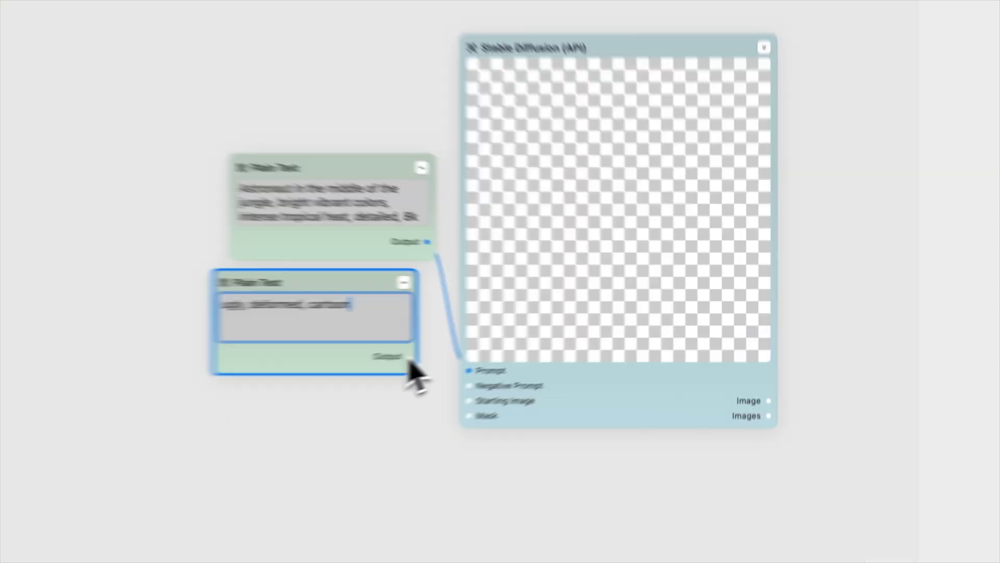
left_click_drag(456, 333, 532, 355)
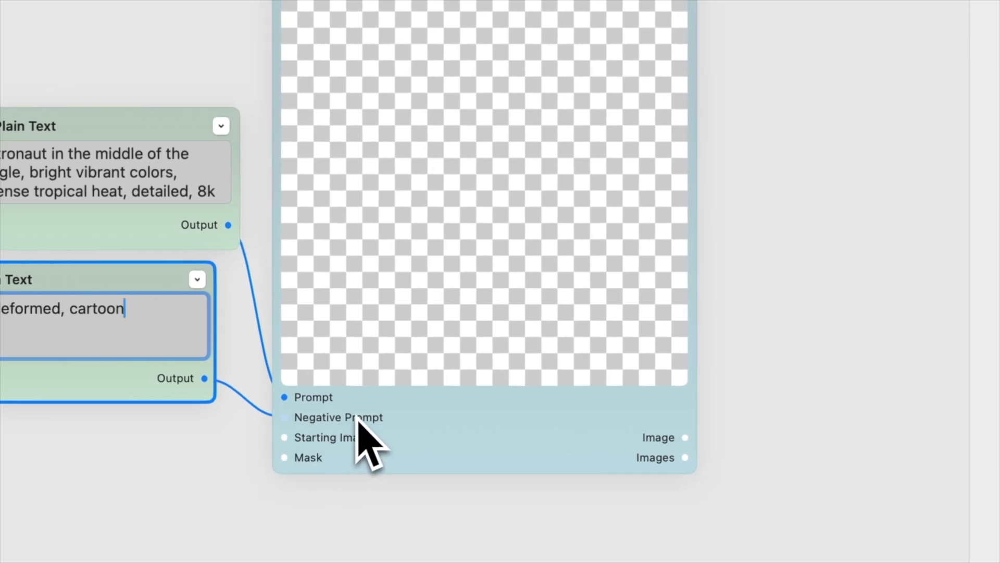
- Run the Stable Diffusion (API) node to generate the astronaut images
left_click(401, 328)
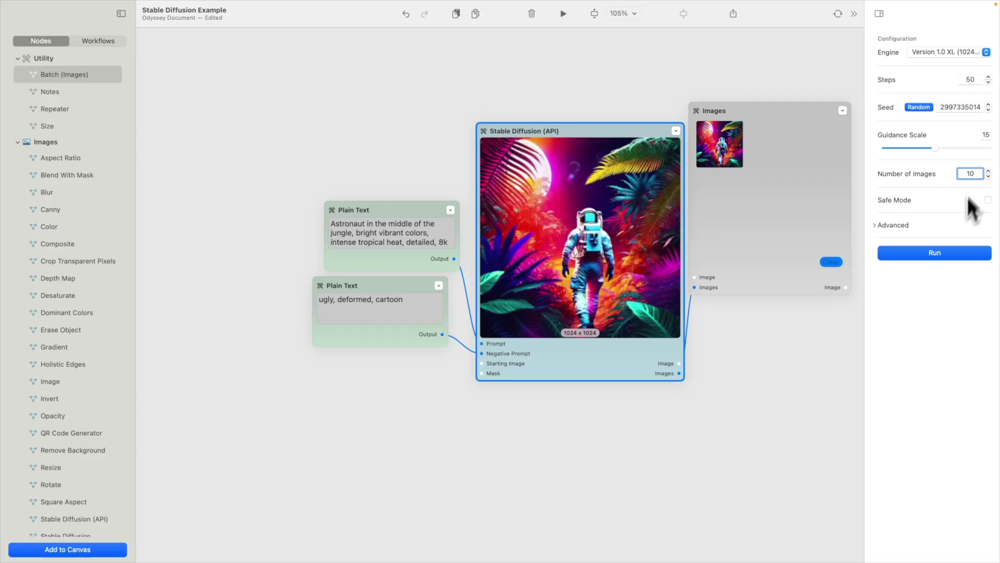
left_click(951, 250)
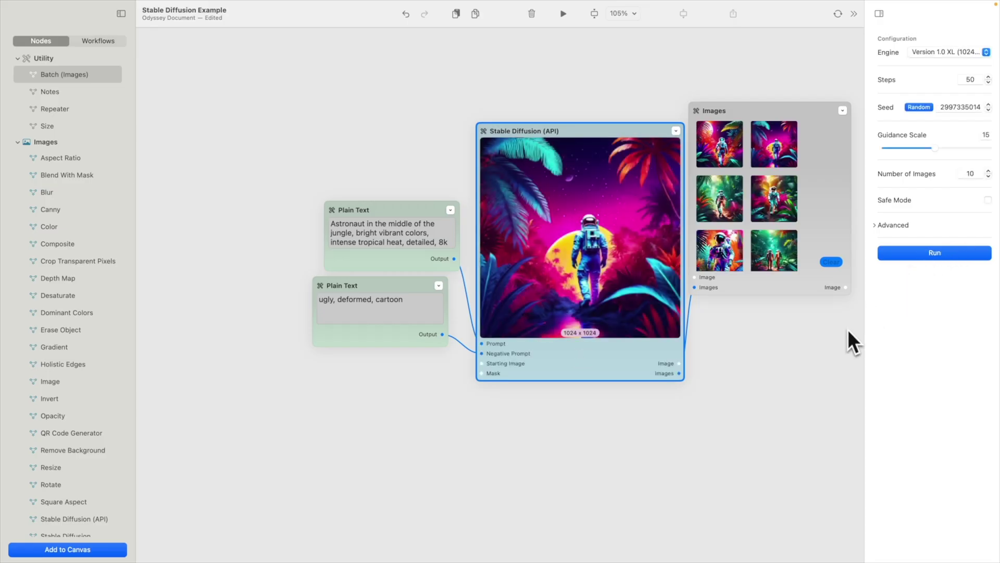
- Examine the generated astronaut images one after another in an enlarged preview from the Images node
double_click(792, 161)
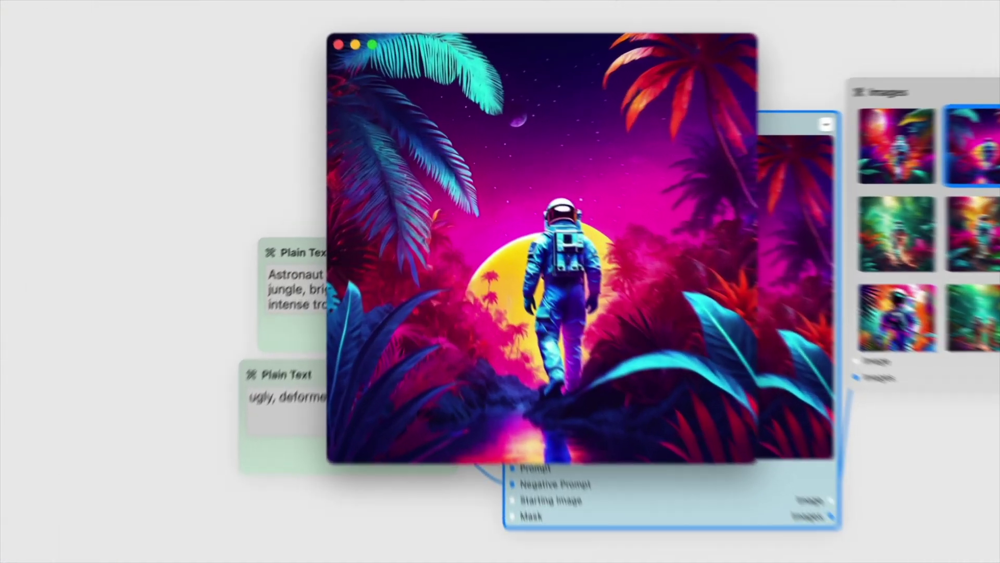
key("Down")
key("Left")
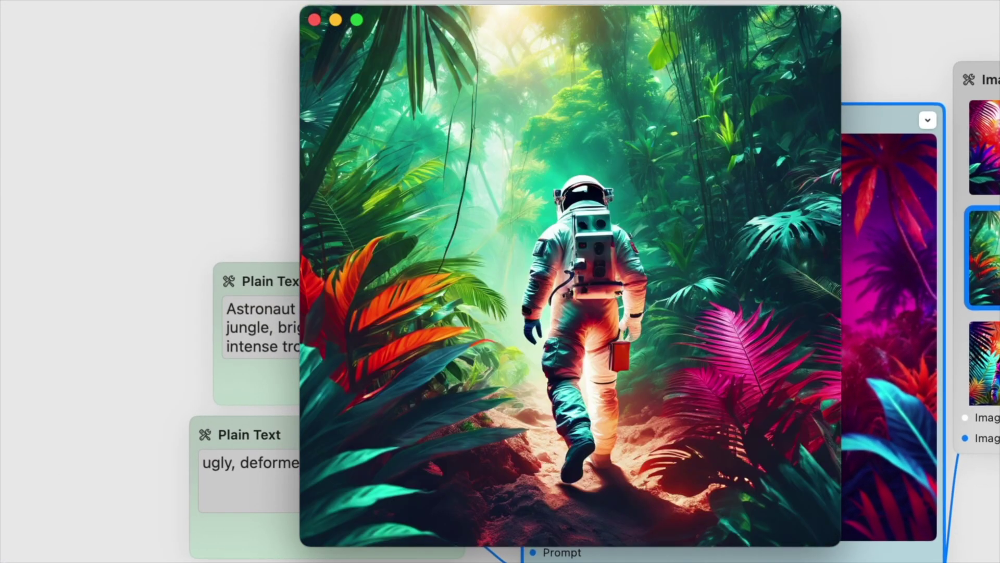
key("Down")
key("Down")
key("Down")
key("Down")
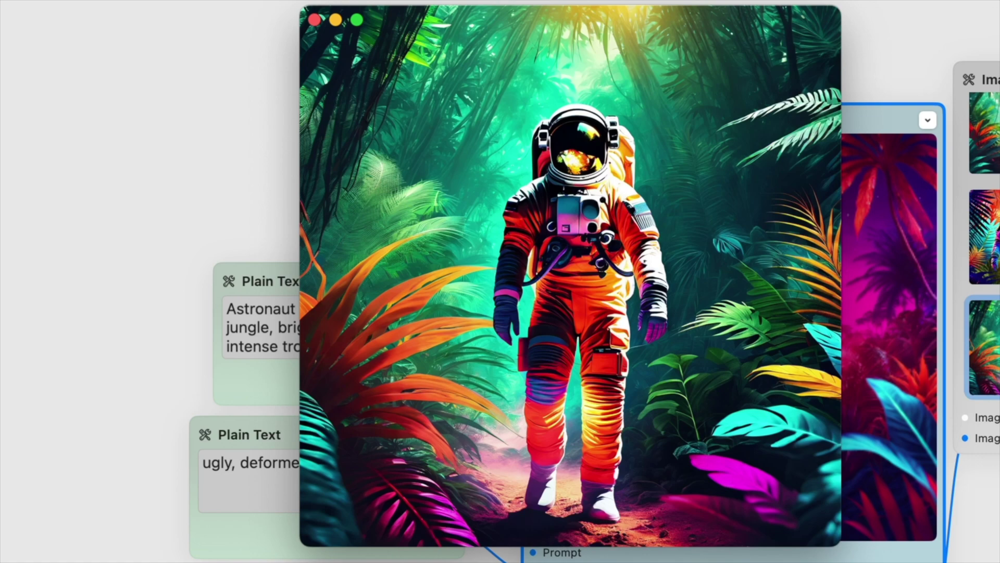
key("Down")
key("Down")
key("Down")
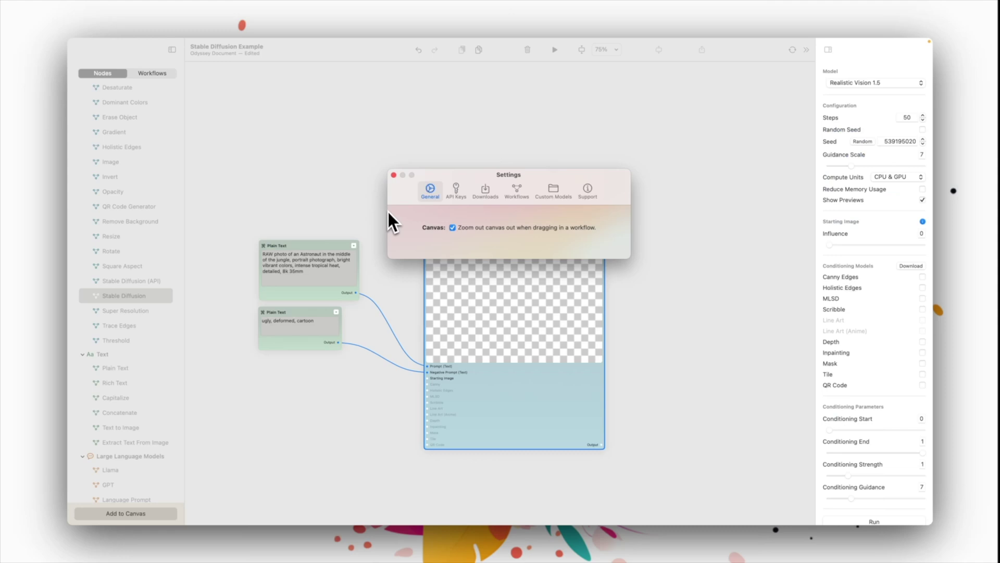
- Look through the text and image generation models in Odyssey's download settings
left_click(474, 199)
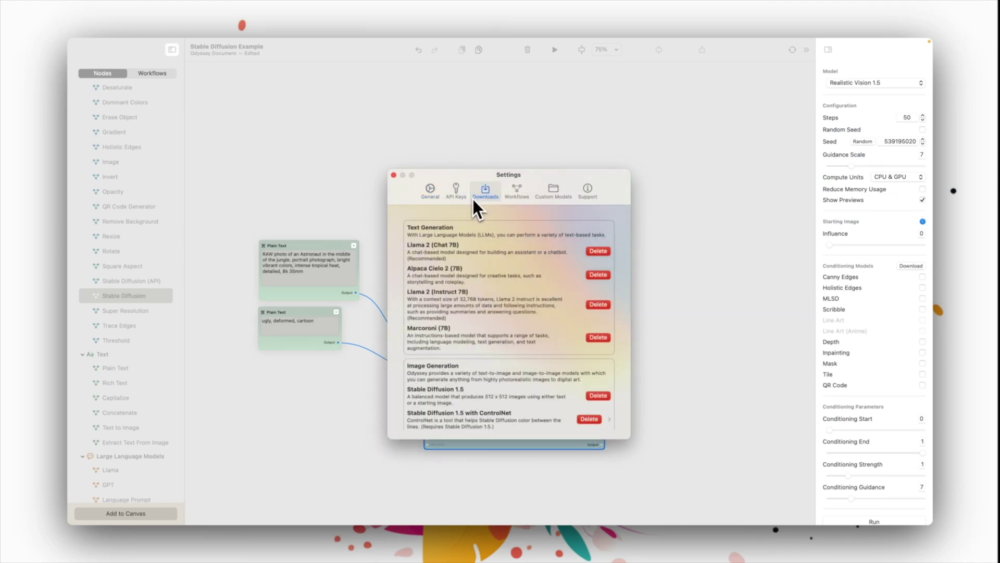
scroll(517, 294, "down", 2)
scroll(518, 294, "down", 5)
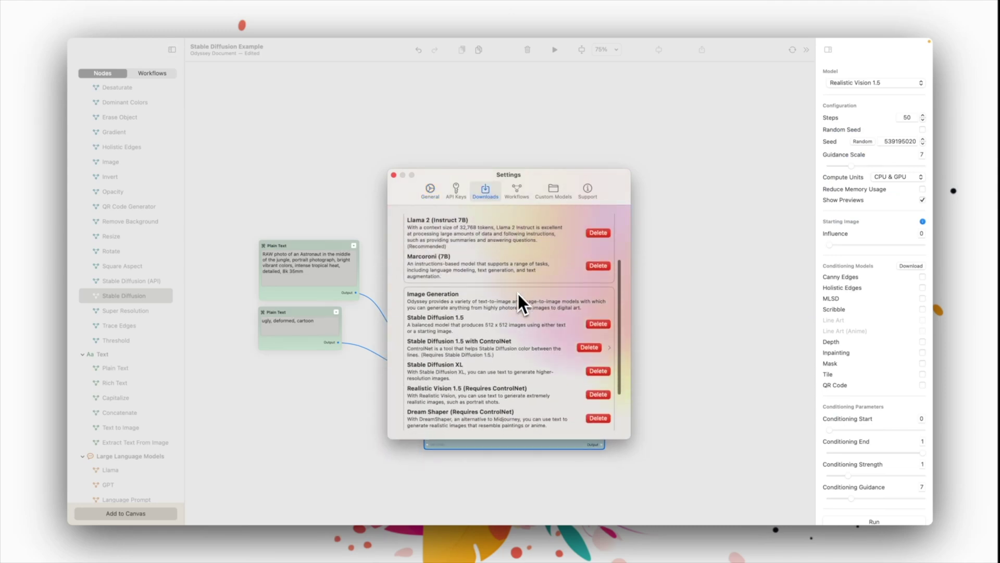
scroll(518, 294, "up", 6)
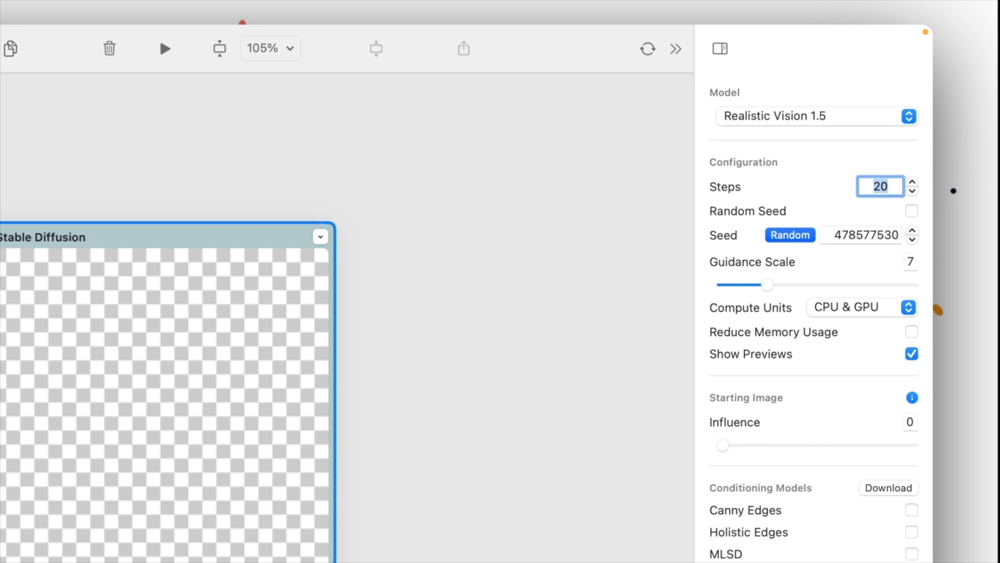
- Set the Stable Diffusion node's steps to 50, and randomize its seed with Random Seed enabled
type("5")
key("Return")
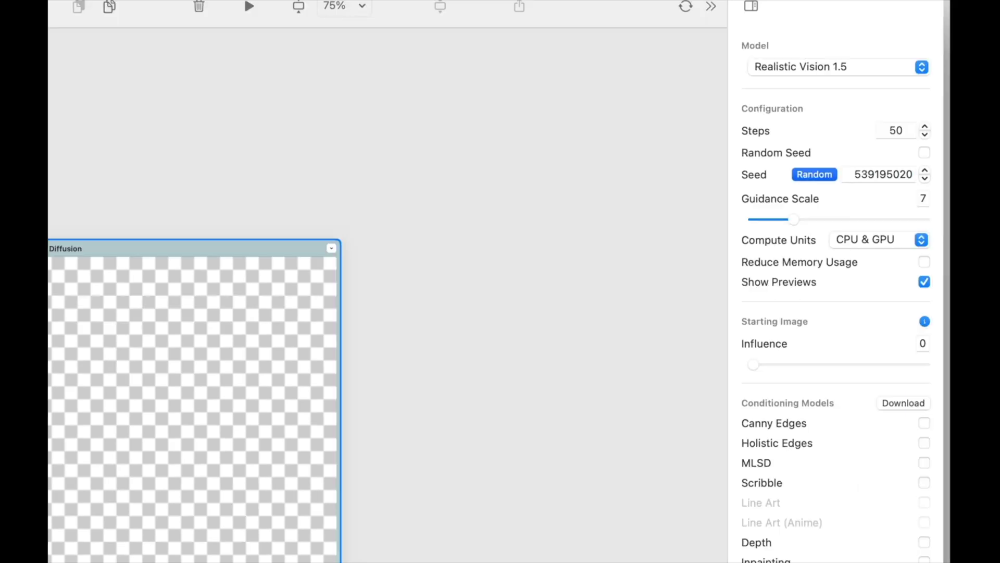
left_click(815, 175)
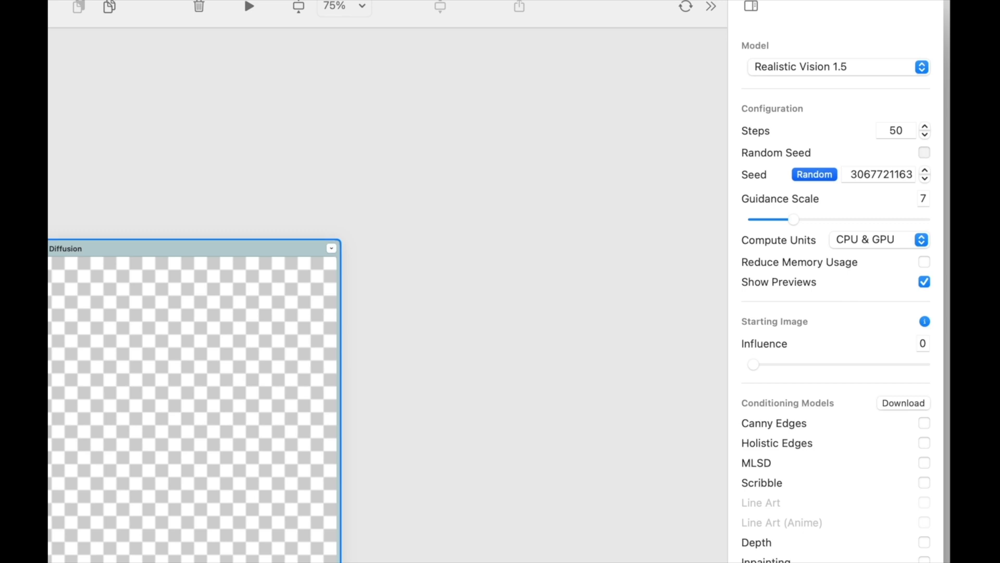
left_click(924, 152)
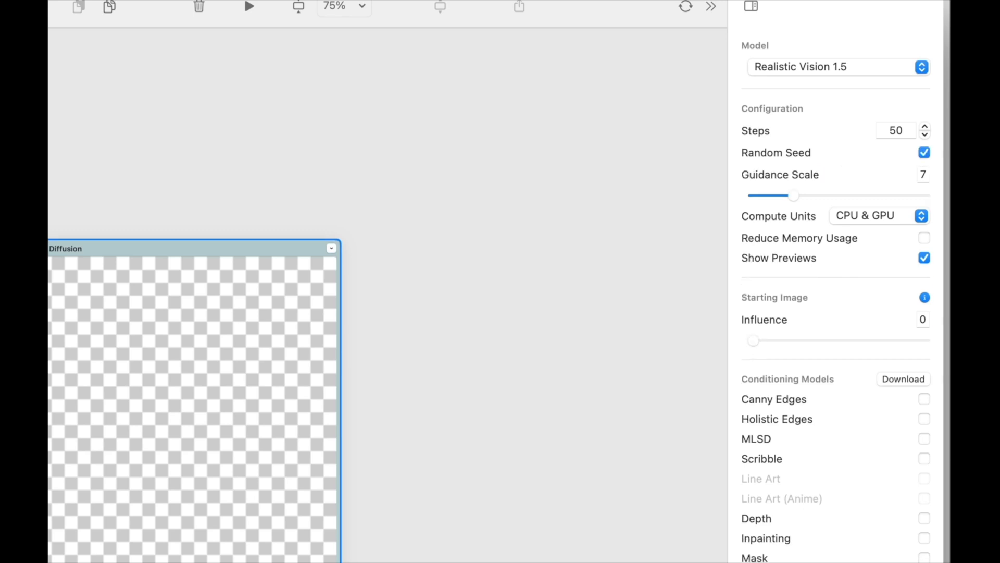
- Try a higher guidance scale for the Stable Diffusion node and return it to 7
left_click_drag(794, 195, 823, 195)
double_click(913, 174)
type("7")
key("Return")
- Try the All option for the compute units and return them to CPU & GPU
left_click(921, 215)
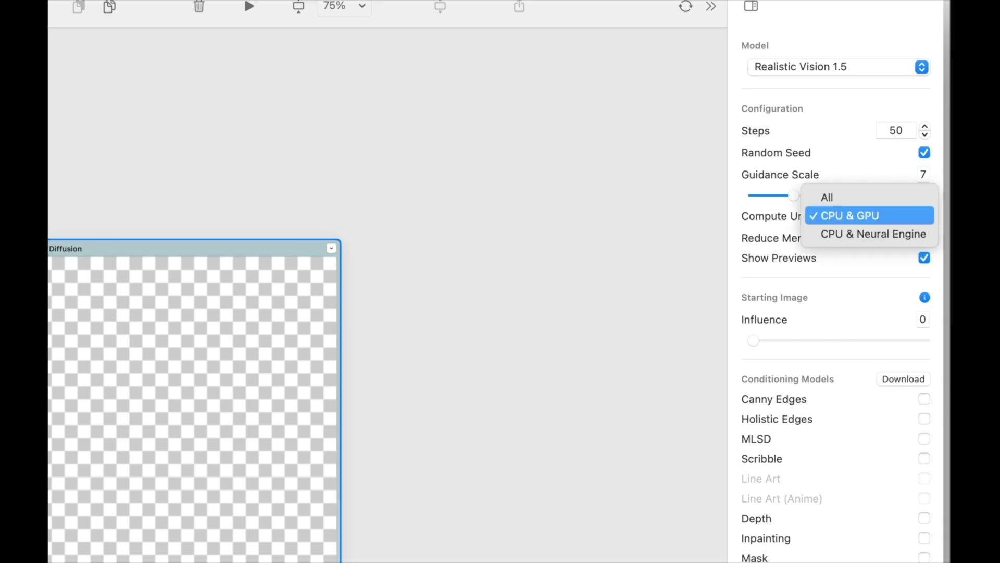
left_click(827, 197)
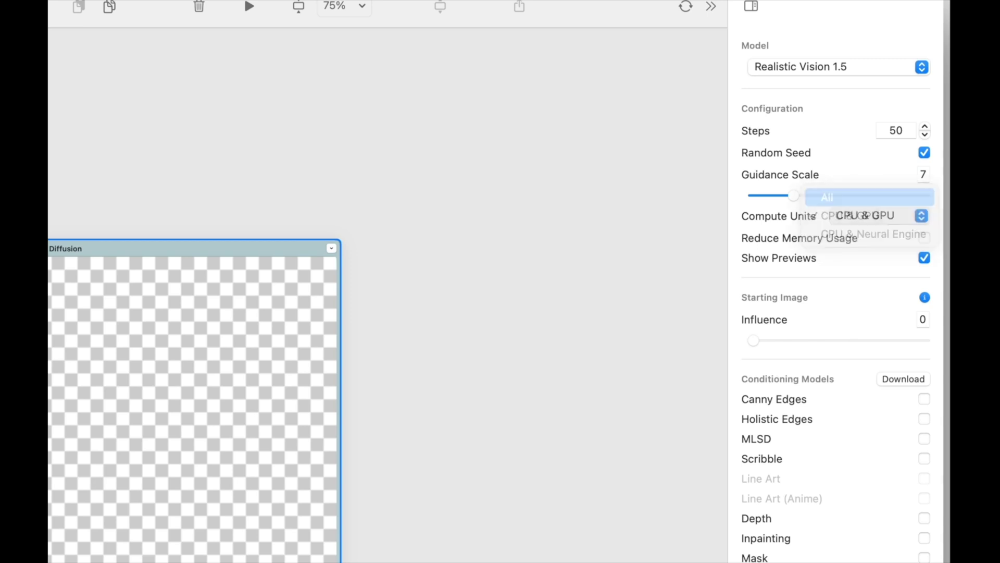
left_click(879, 215)
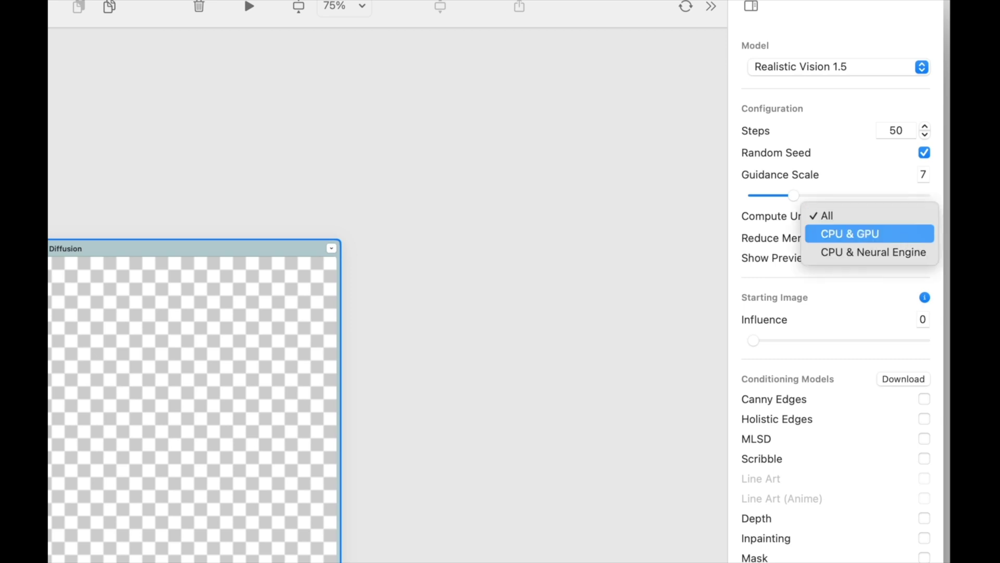
left_click(869, 233)
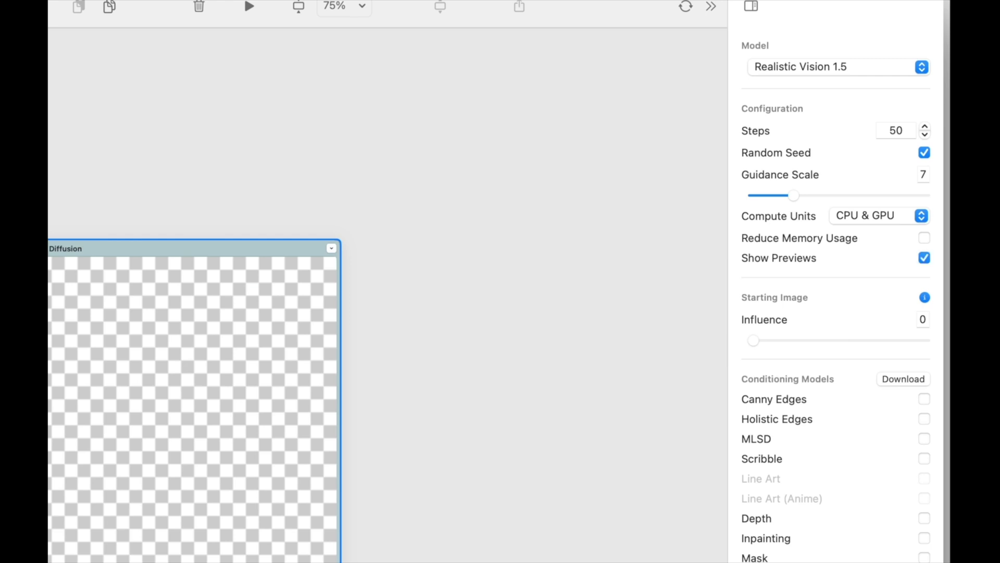
- Run the Stable Diffusion node with a starting image influence of 0 to generate the astronaut image
mouse_move(753, 341)
left_mouse_down()
mouse_move(796, 340)
mouse_move(756, 341)
left_mouse_up()
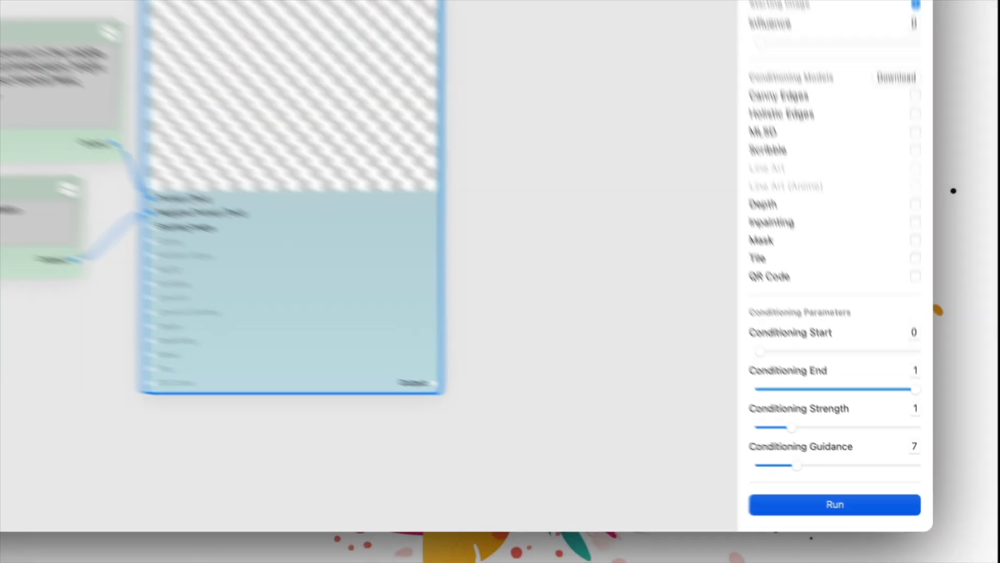
left_click(814, 556)
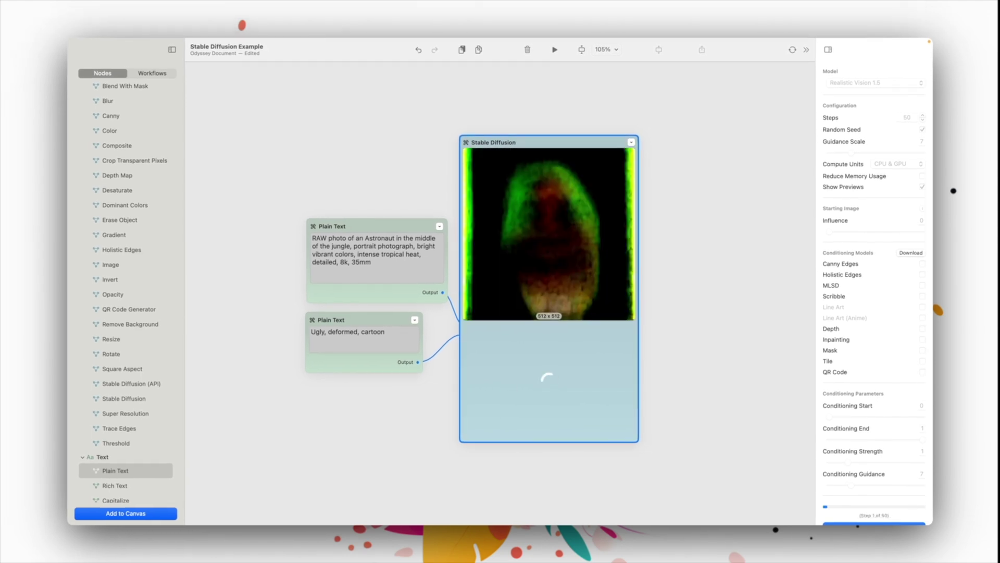